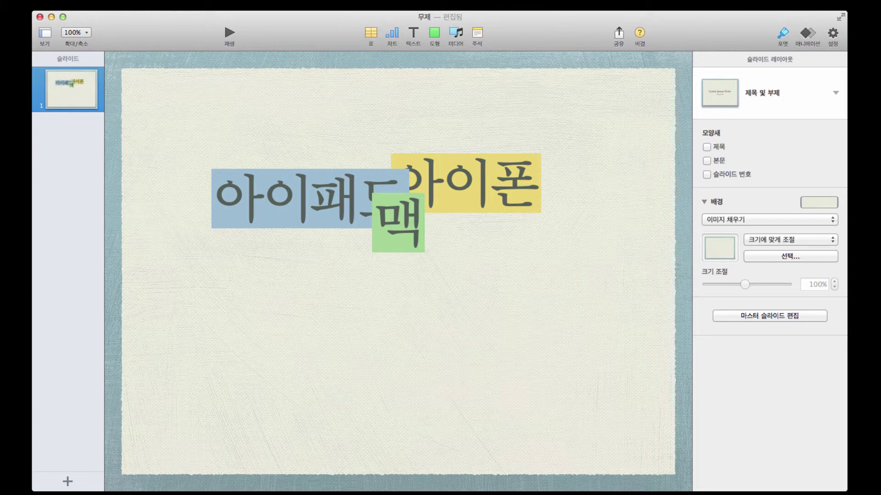
Step: Reposition the 아이패드, 아이폰 and 맥 text boxes near the slide's upper middle so that they overlap
{"action": "left_click_drag", "start_coordinate": [363, 199], "coordinate": [371, 183]}
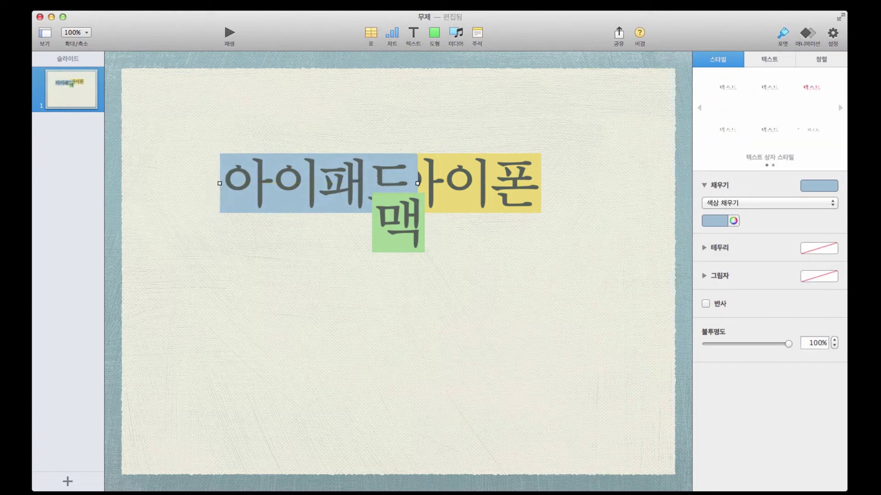
{"action": "left_click_drag", "start_coordinate": [464, 183], "coordinate": [475, 205]}
{"action": "mouse_move", "coordinate": [398, 225]}
{"action": "left_mouse_down"}
{"action": "mouse_move", "coordinate": [379, 227]}
{"action": "mouse_move", "coordinate": [385, 214]}
{"action": "left_mouse_up"}
{"action": "left_click", "coordinate": [284, 184]}
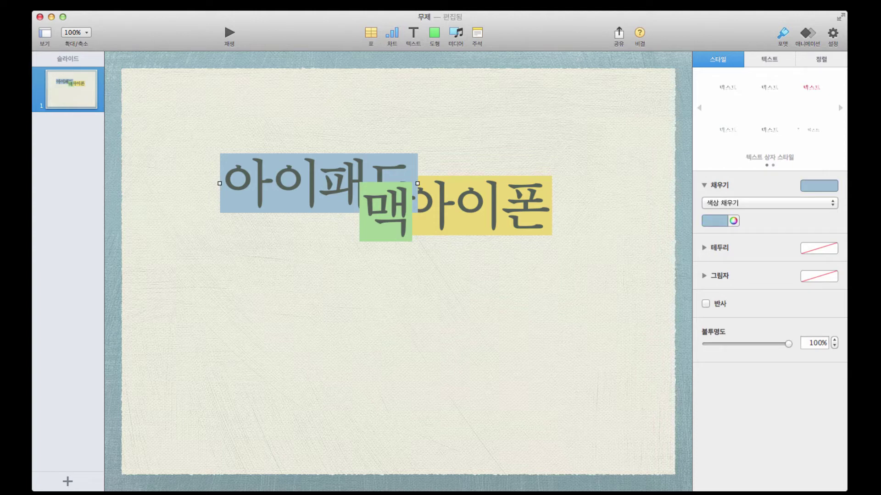
{"action": "left_click_drag", "start_coordinate": [285, 184], "coordinate": [294, 190]}
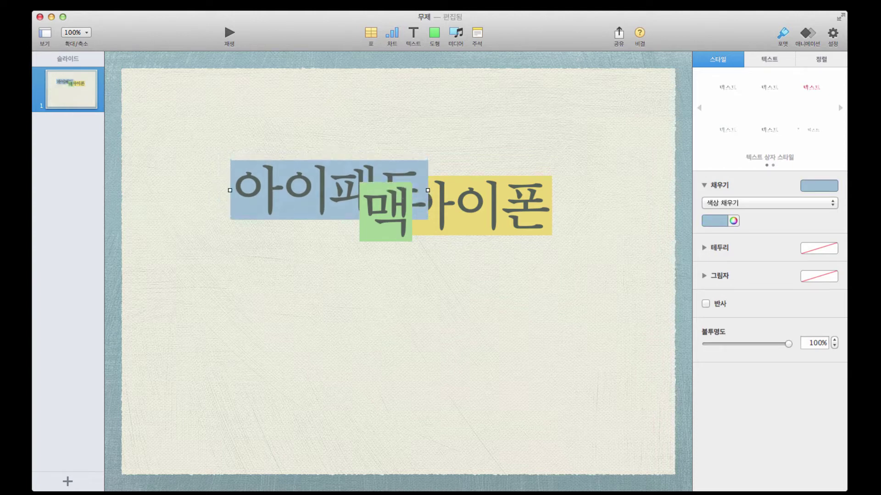
{"action": "left_click_drag", "start_coordinate": [393, 216], "coordinate": [397, 221]}
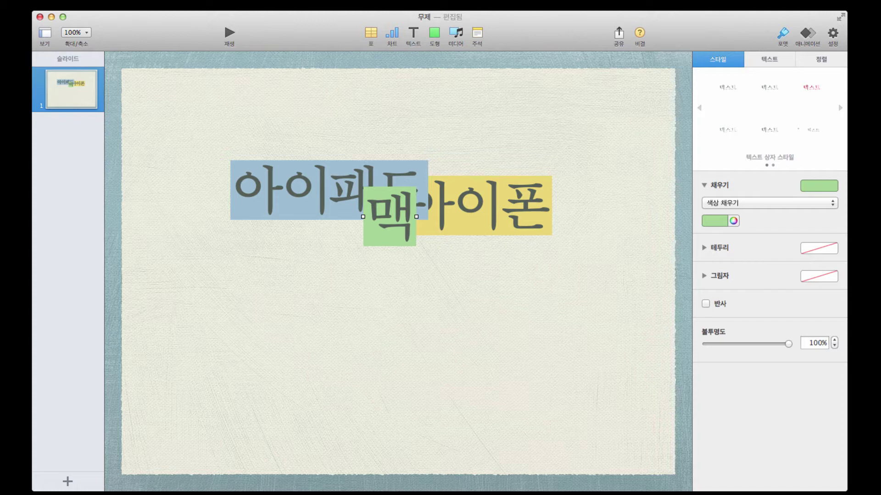
Step: Bring the yellow 아이폰 text box forward by one layer
{"action": "left_click", "coordinate": [481, 206]}
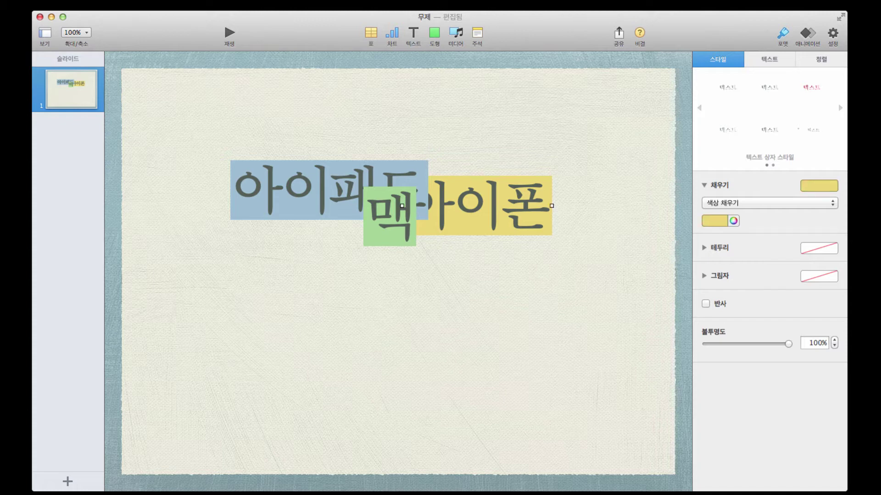
{"action": "left_click", "coordinate": [390, 215]}
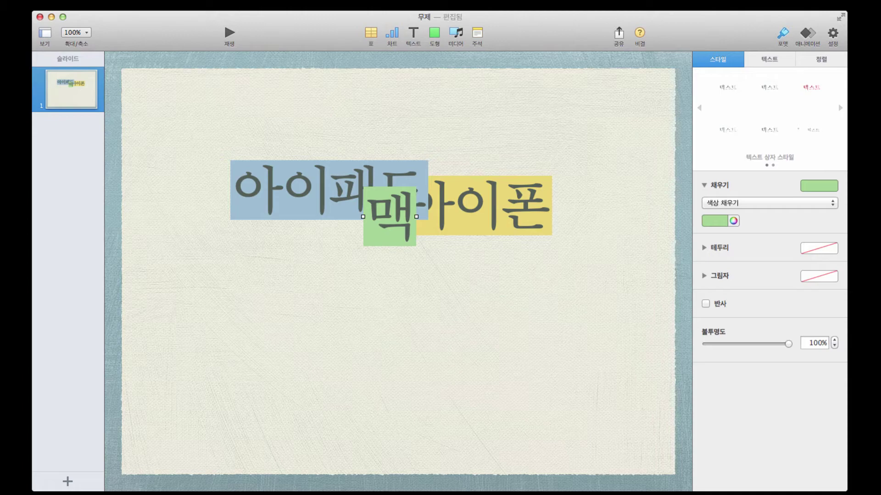
{"action": "left_click", "coordinate": [293, 183]}
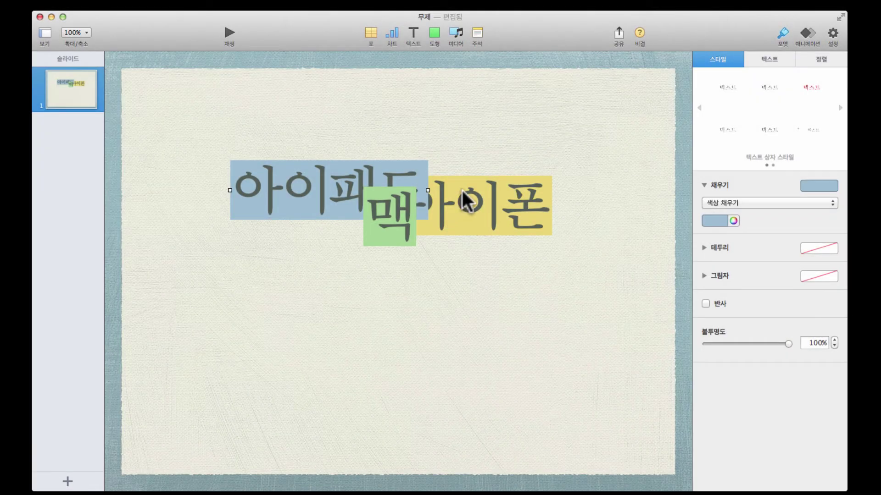
{"action": "left_click", "coordinate": [461, 191]}
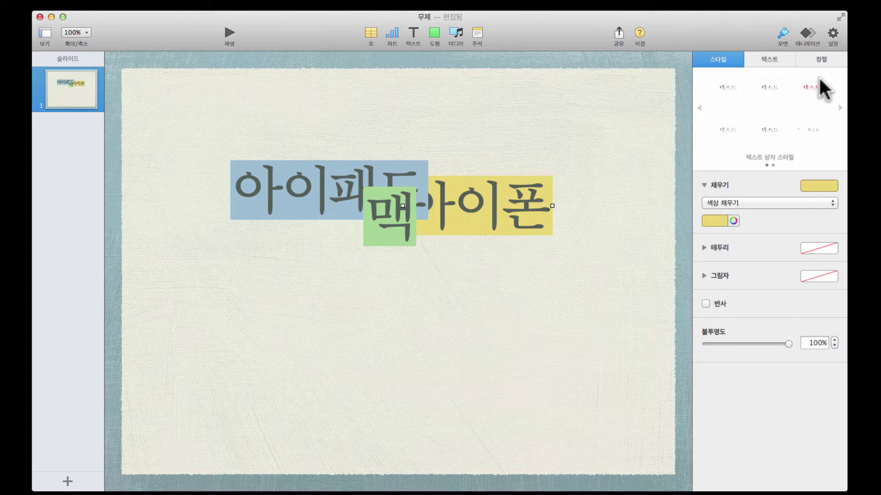
{"action": "left_click", "coordinate": [836, 62]}
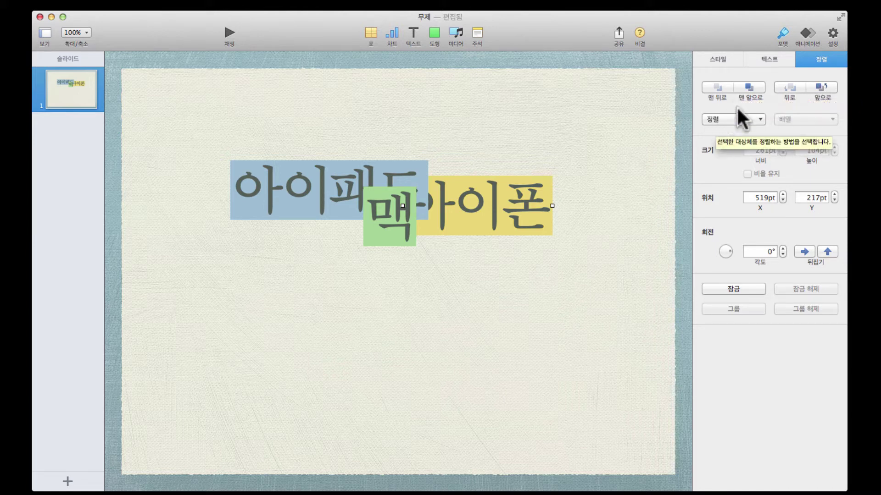
{"action": "left_click", "coordinate": [824, 84]}
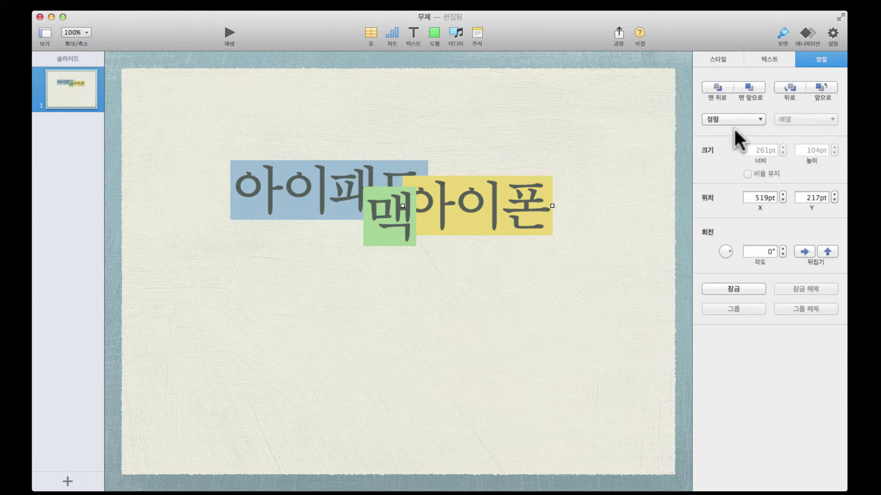
Step: Bring the yellow 아이폰 text box to the very front, followed by the blue 아이패드 text box
{"action": "left_click", "coordinate": [343, 181]}
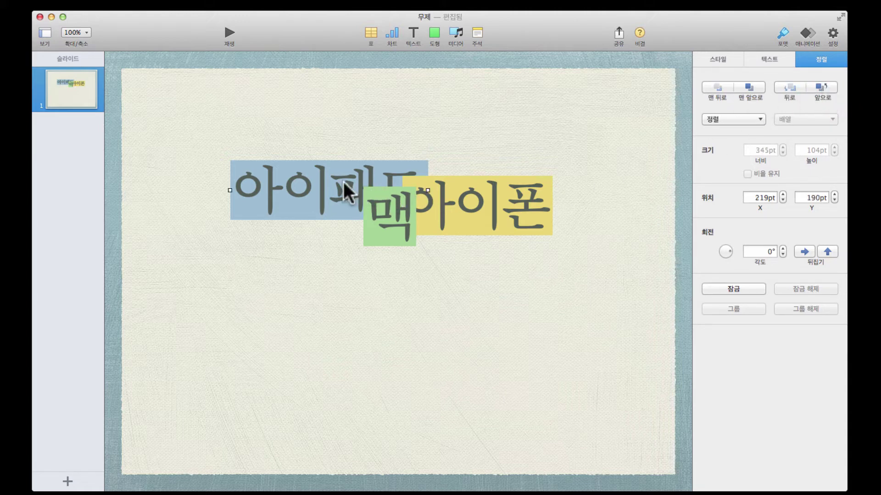
{"action": "left_click", "coordinate": [484, 211]}
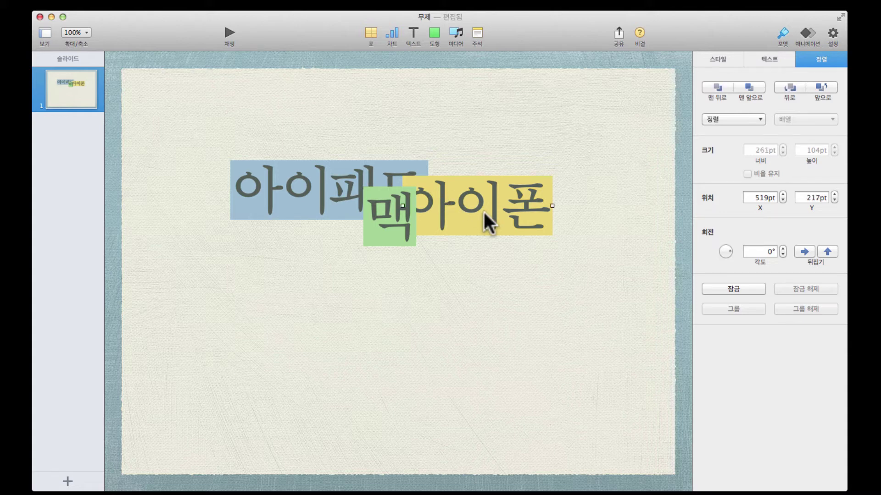
{"action": "left_click", "coordinate": [752, 83]}
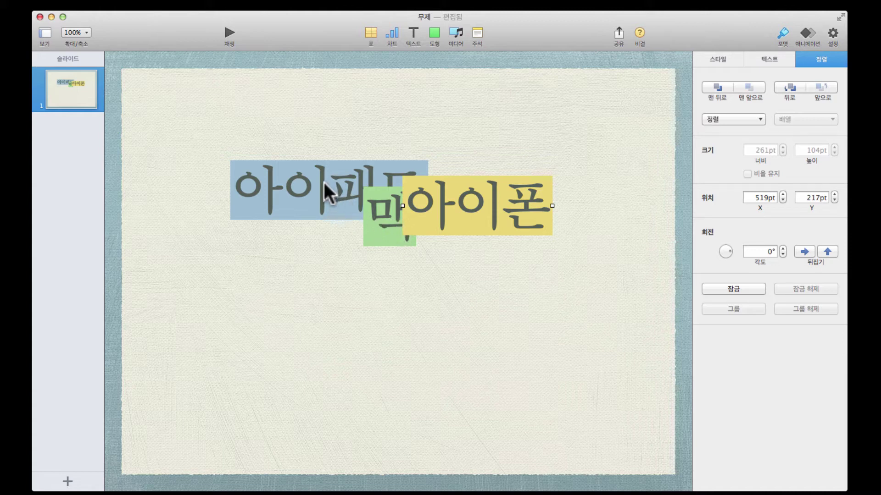
{"action": "left_click", "coordinate": [335, 188]}
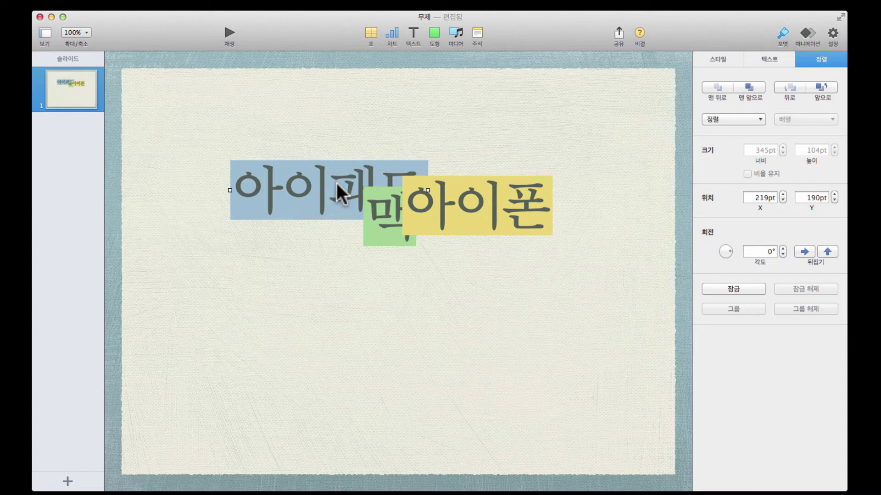
{"action": "left_click", "coordinate": [753, 85]}
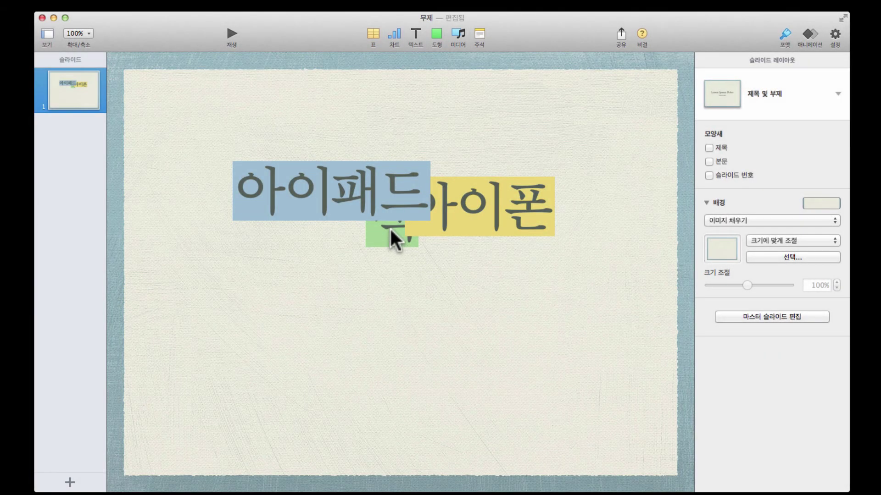
Step: Send the yellow 아이폰 text box back one layer, and do the same with the blue 아이패드 text box
{"action": "left_click", "coordinate": [461, 224]}
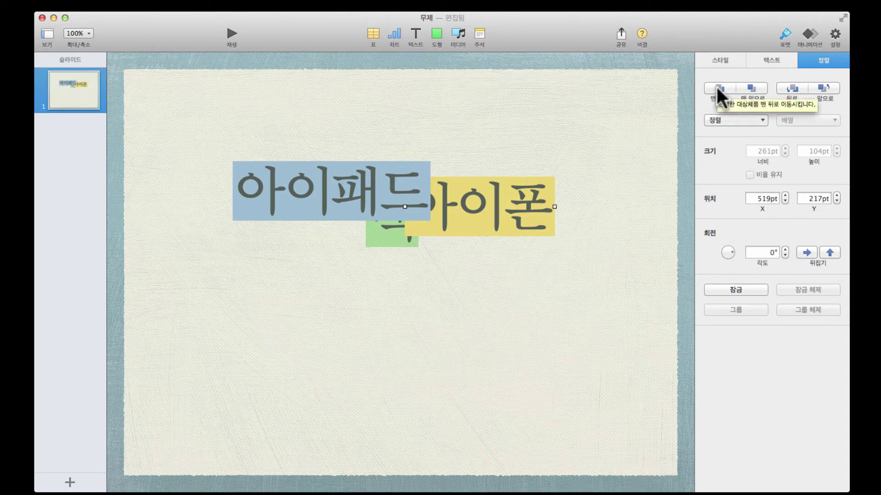
{"action": "left_click", "coordinate": [783, 87]}
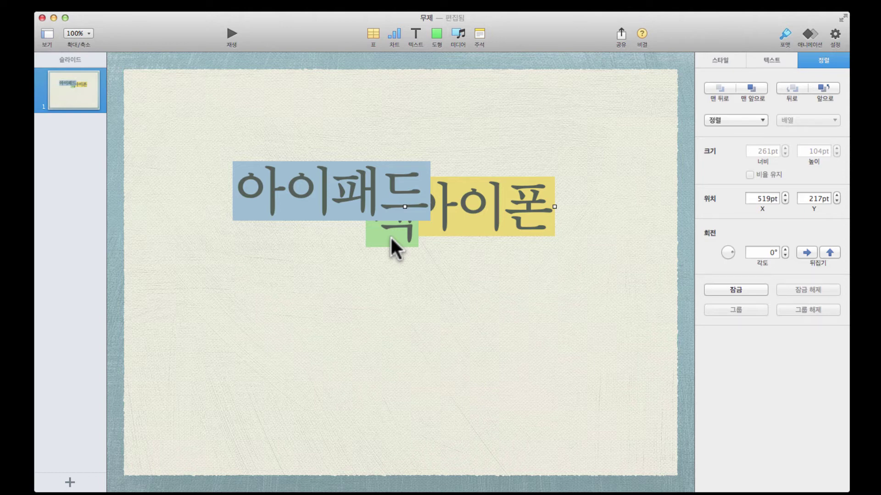
{"action": "left_click", "coordinate": [330, 200]}
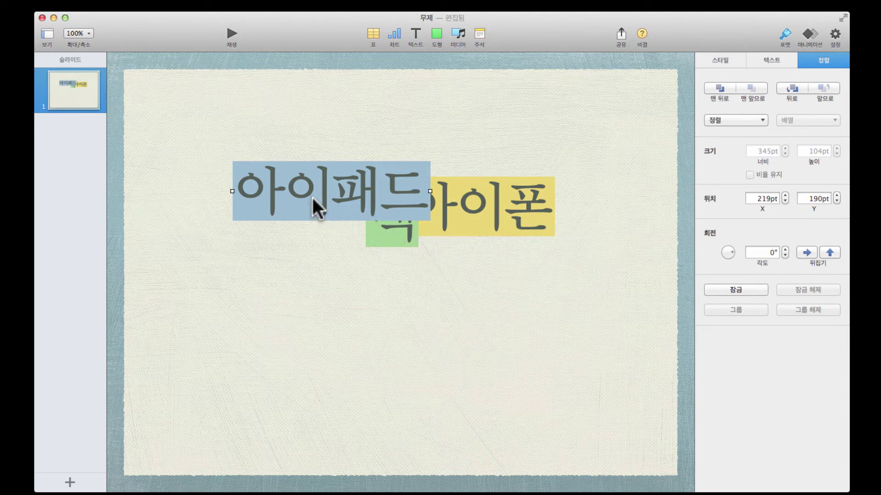
{"action": "left_click", "coordinate": [792, 88]}
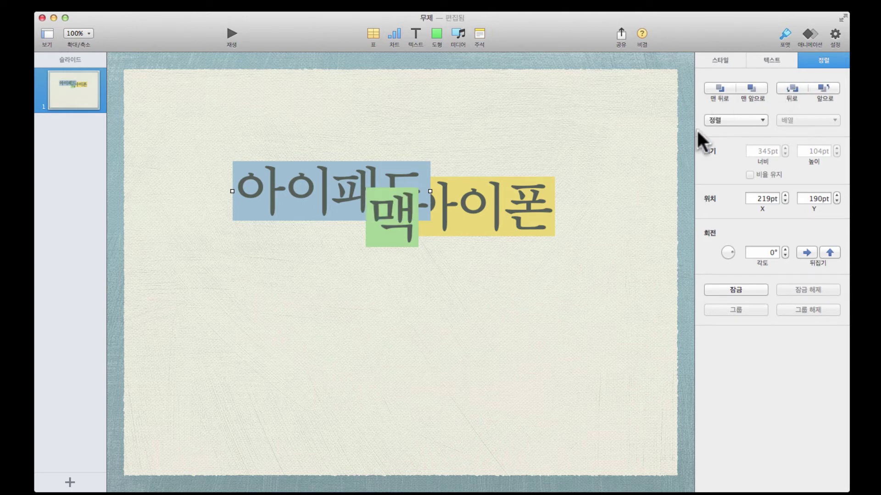
Step: Send the green 맥 text box to the very back, and bring it forward again by two single layers
{"action": "left_click", "coordinate": [397, 222]}
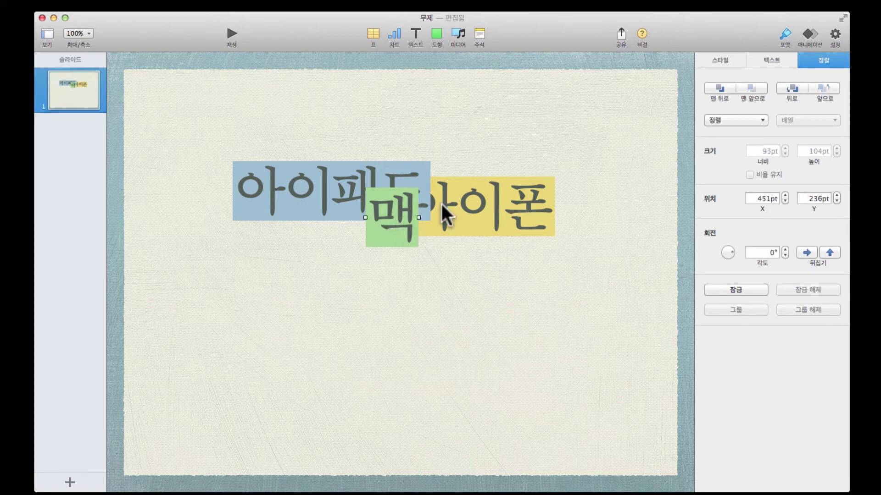
{"action": "left_click", "coordinate": [721, 87]}
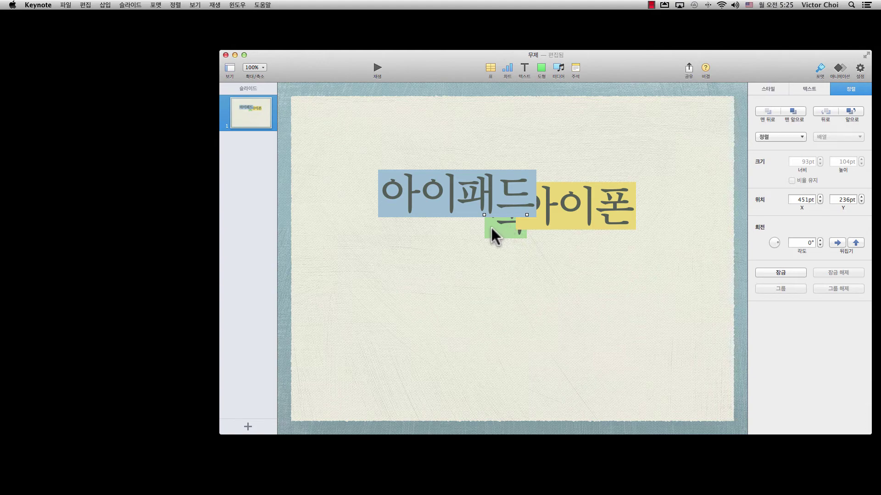
{"action": "left_click", "coordinate": [174, 5]}
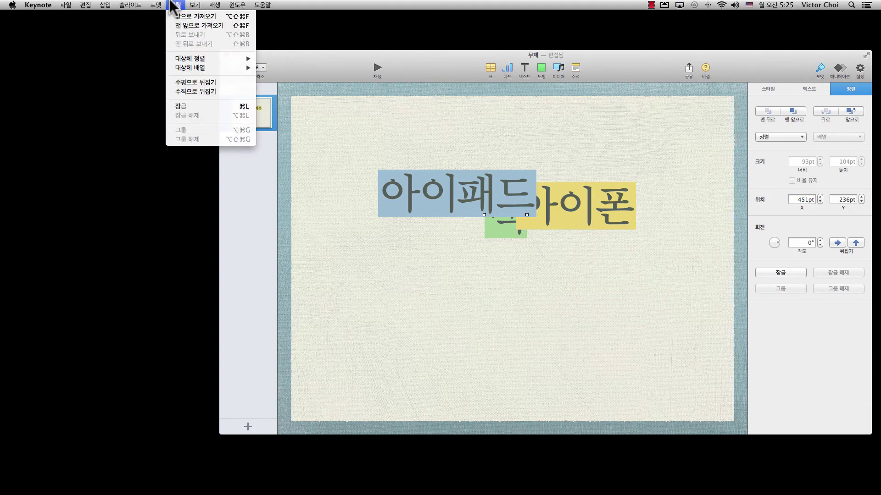
{"action": "left_click", "coordinate": [248, 19]}
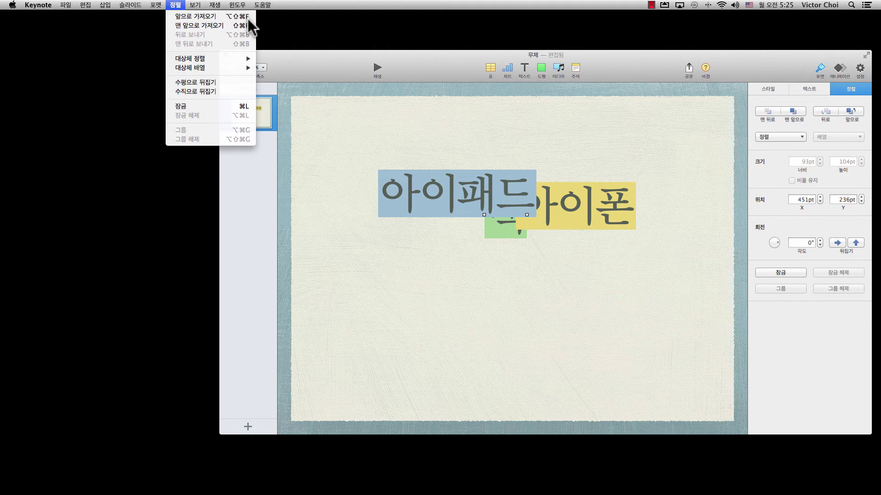
{"action": "left_click", "coordinate": [541, 302]}
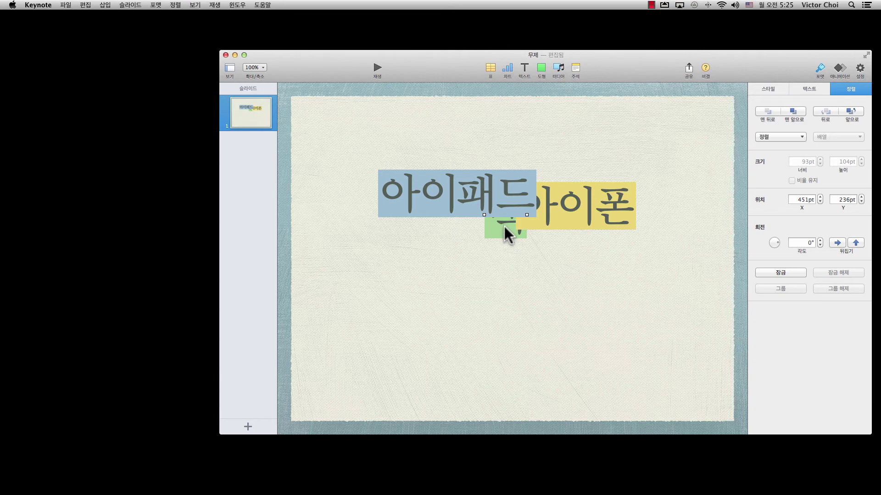
{"action": "key", "text": "alt+shift+super+f"}
{"action": "key", "text": "alt+shift+super+f"}
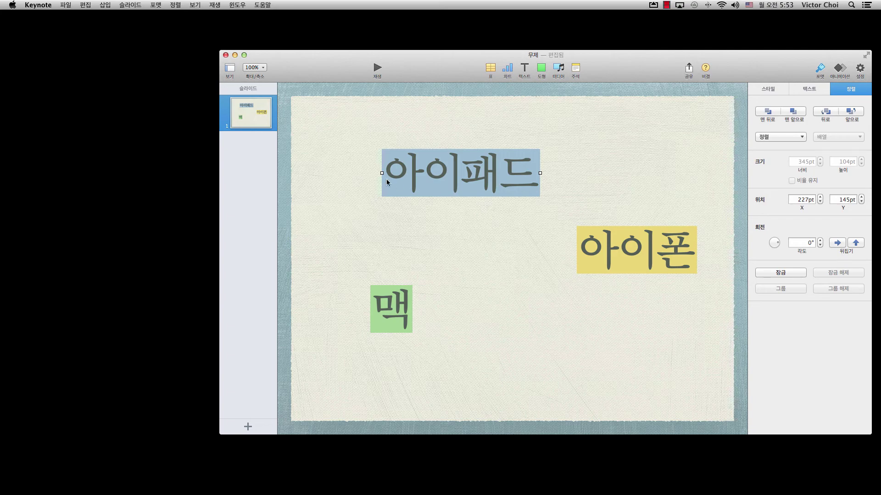
Step: Align the left edges of all three text boxes
{"action": "left_click_drag", "start_coordinate": [352, 145], "coordinate": [650, 315]}
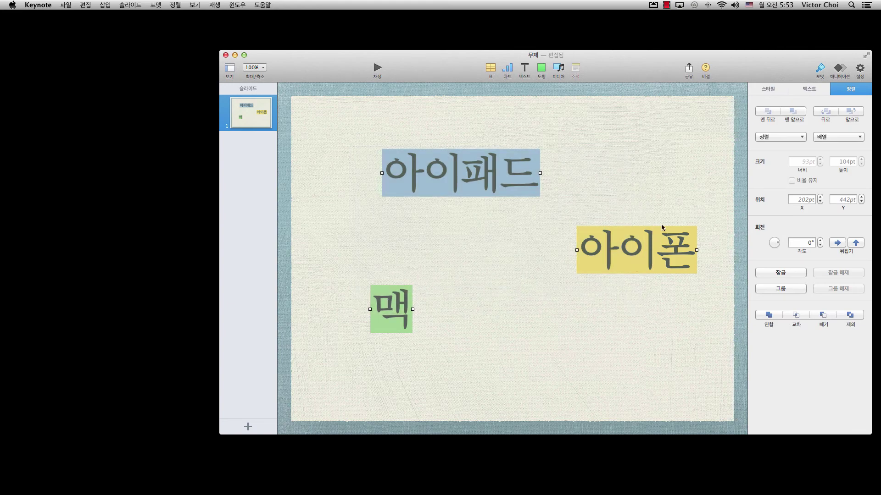
{"action": "left_click", "coordinate": [777, 138]}
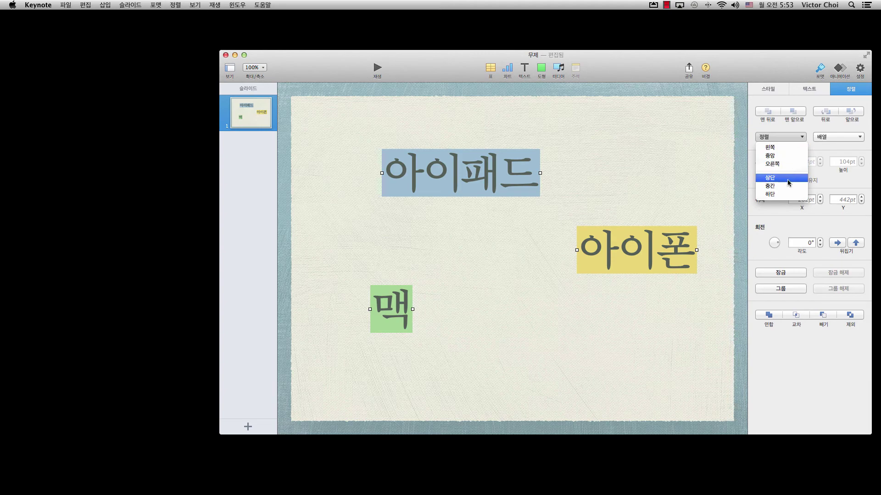
{"action": "left_click", "coordinate": [783, 147]}
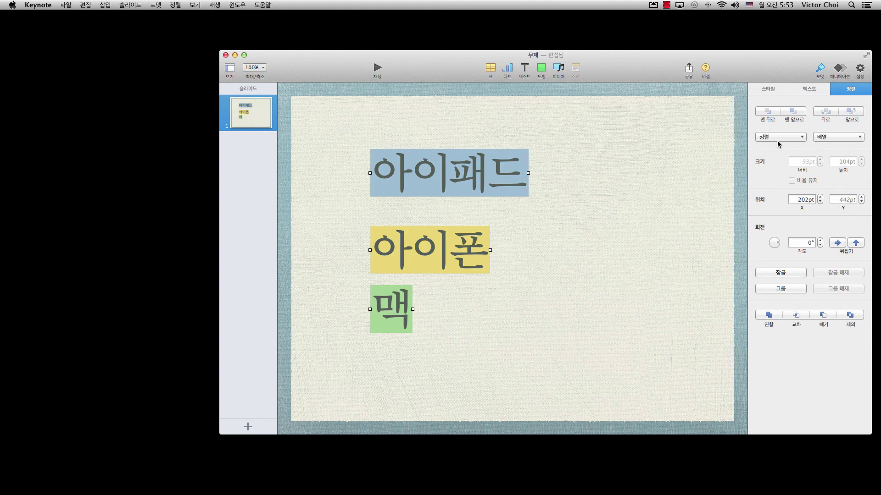
Step: Try centre-aligning all three text boxes and shifting them as a set, and undo both changes
{"action": "left_click", "coordinate": [777, 137]}
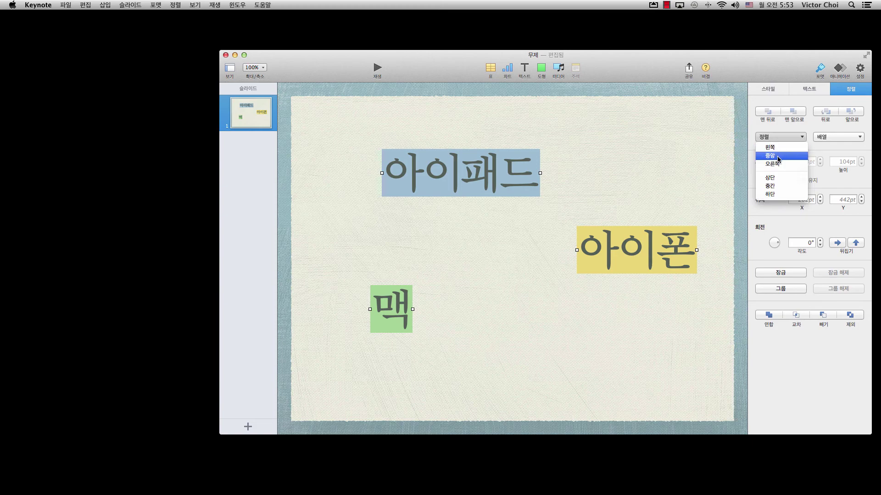
{"action": "left_click", "coordinate": [778, 157]}
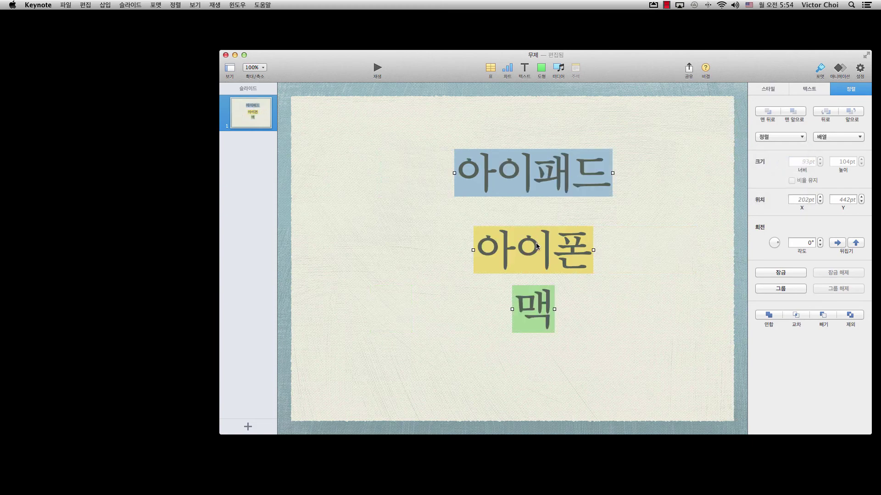
{"action": "key", "text": "shift+Up"}
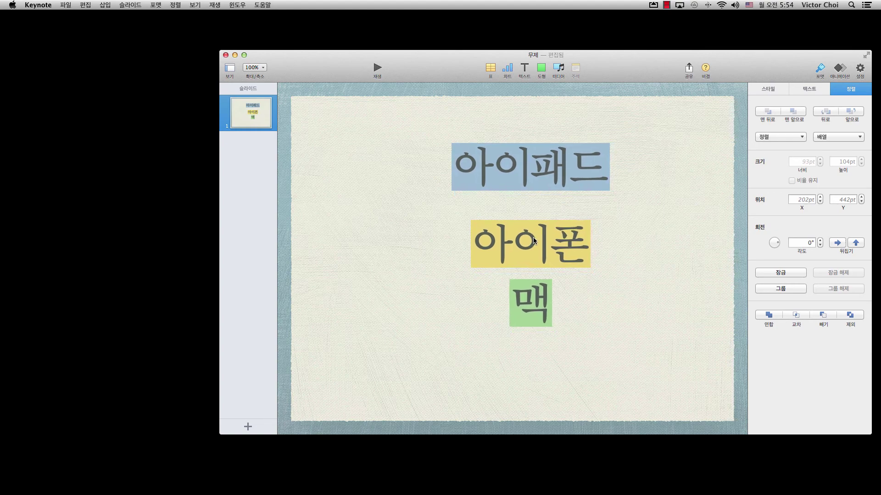
{"action": "left_click_drag", "start_coordinate": [538, 240], "coordinate": [532, 249]}
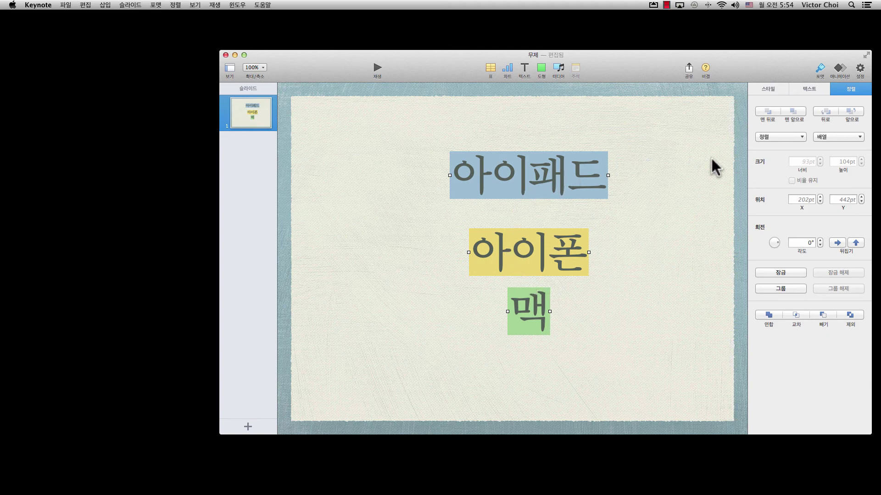
{"action": "key", "text": "super+z"}
{"action": "key", "text": "super+z"}
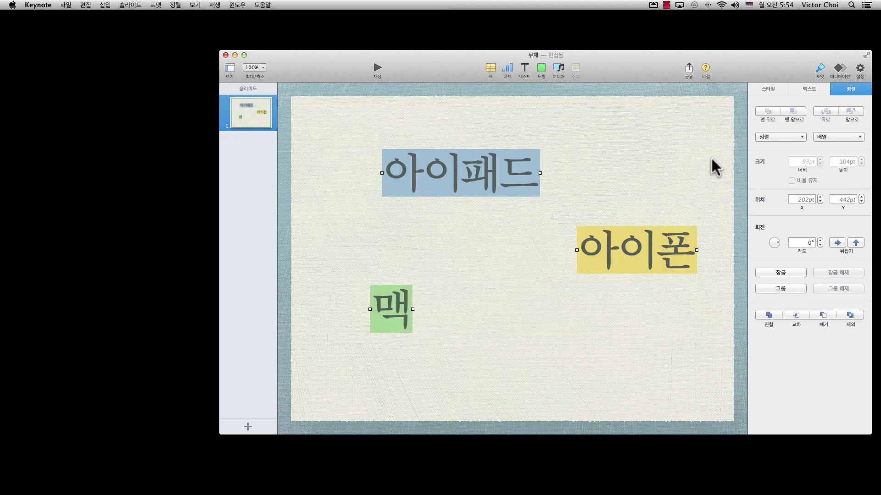
Step: Align the three selected text boxes along their right edges
{"action": "left_click", "coordinate": [777, 136]}
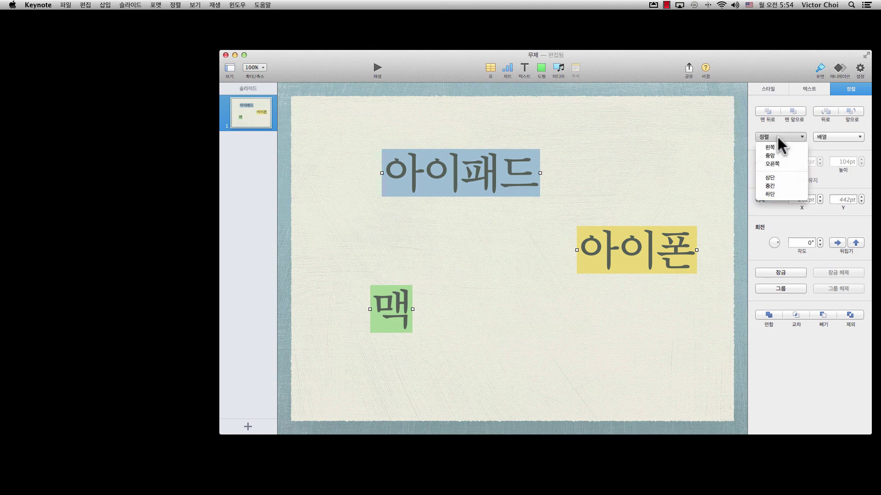
{"action": "left_click", "coordinate": [780, 160]}
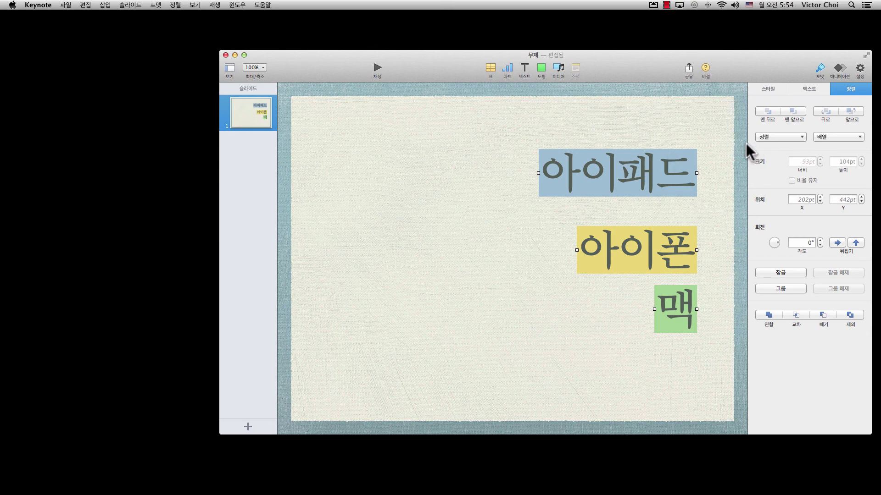
Step: Undo the right-edge alignment, and try aligning the three text boxes along their top edges and undo that as well
{"action": "key", "text": "super+z"}
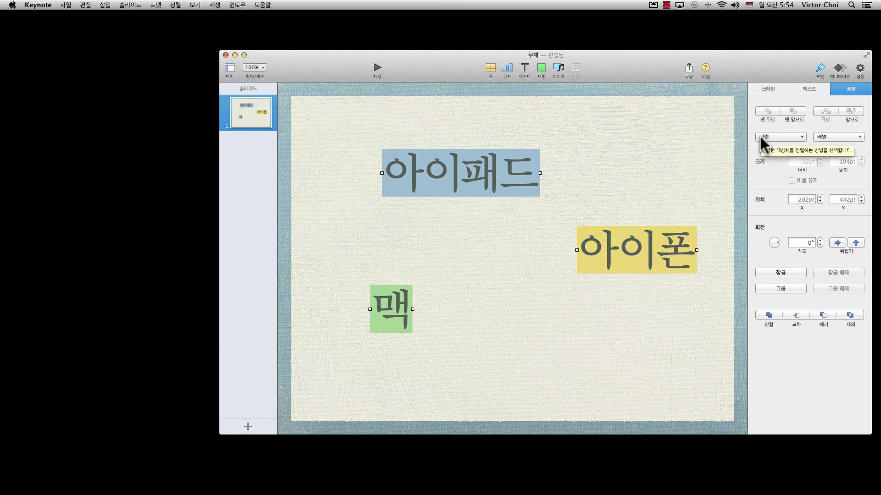
{"action": "left_click", "coordinate": [760, 136]}
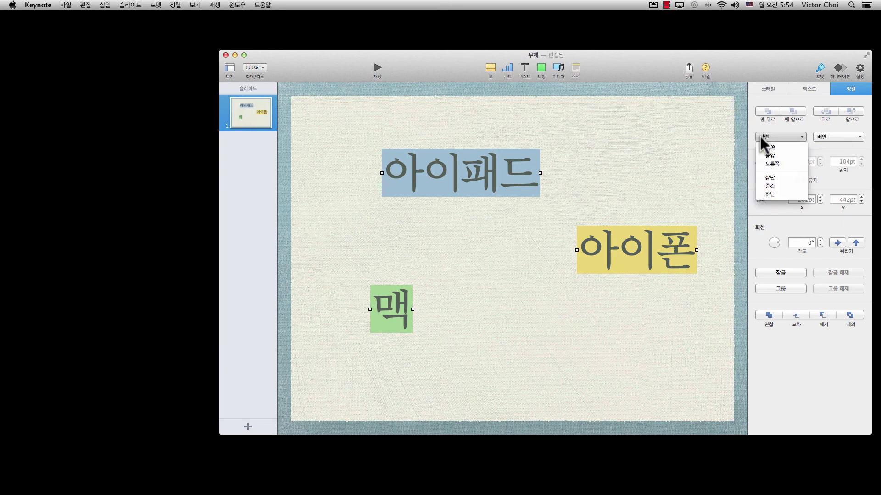
{"action": "left_click", "coordinate": [761, 175]}
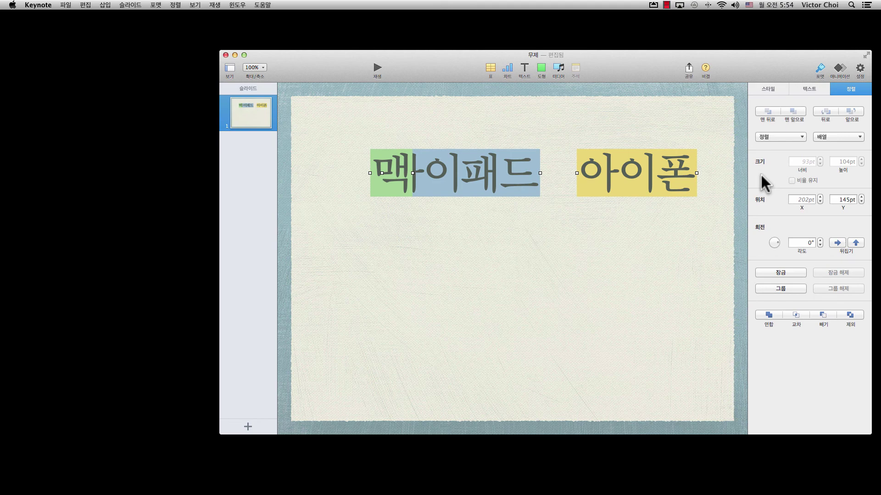
{"action": "key", "text": "super+z"}
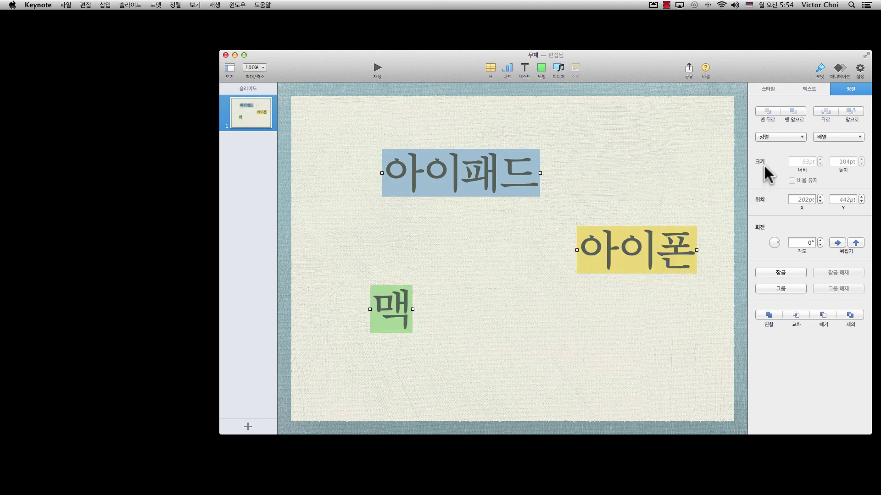
Step: Align the three text boxes on their vertical middles and shift them slightly down as a set, to a Y position of 296 pt
{"action": "left_click", "coordinate": [780, 137]}
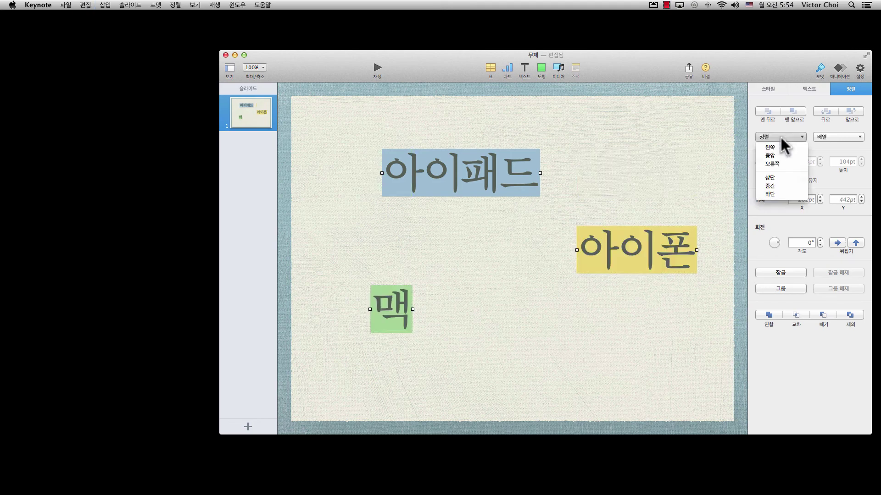
{"action": "left_click", "coordinate": [778, 186]}
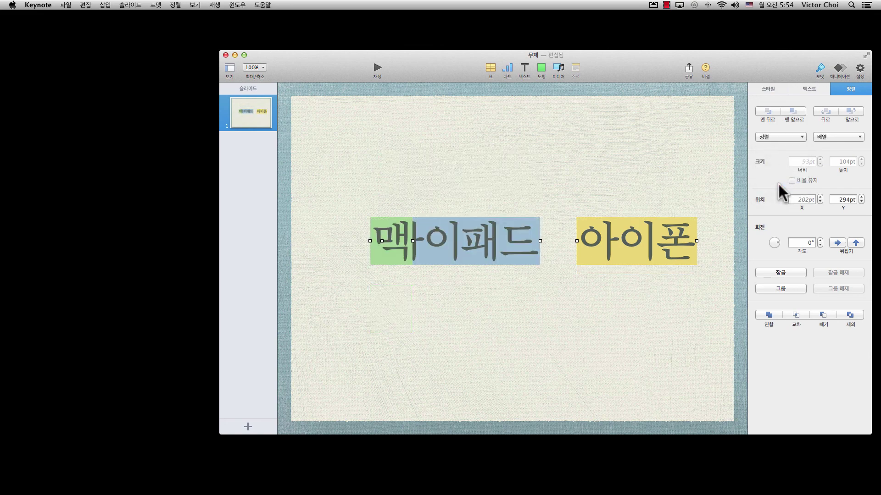
{"action": "key", "text": "Up"}
{"action": "key", "text": "Up"}
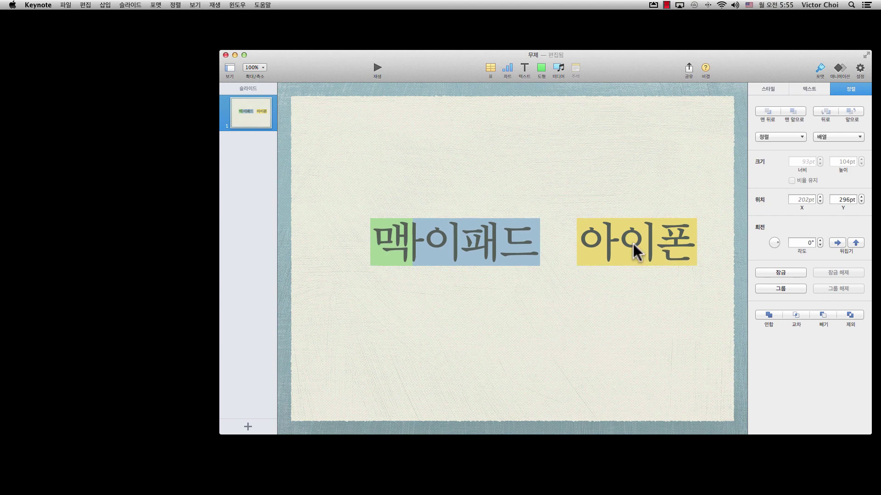